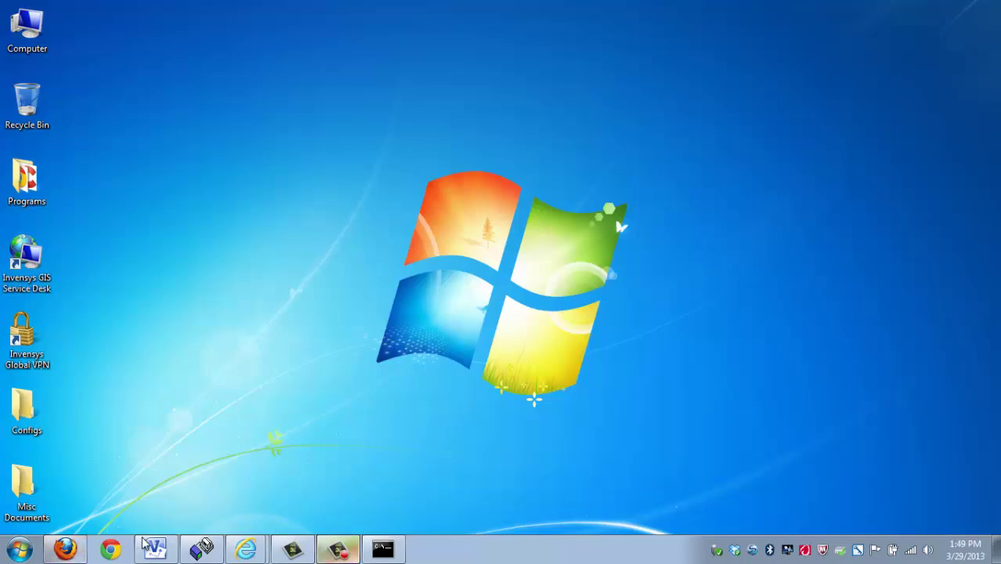
# - Switch to Firefox and view the nanodac web server's bar graph, line graph, numerics and historical line graph pages
pyautogui.click(66, 550)
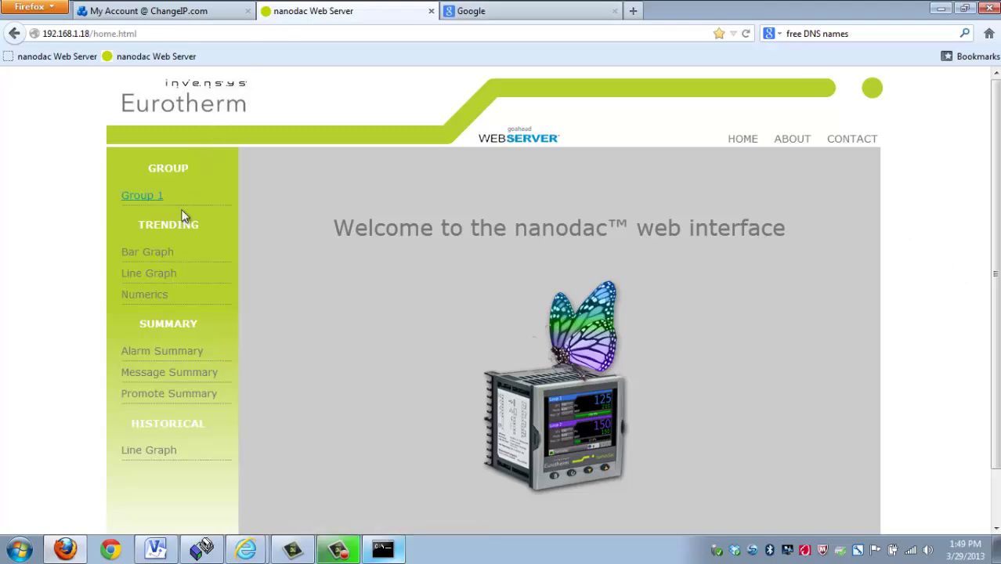
pyautogui.click(155, 253)
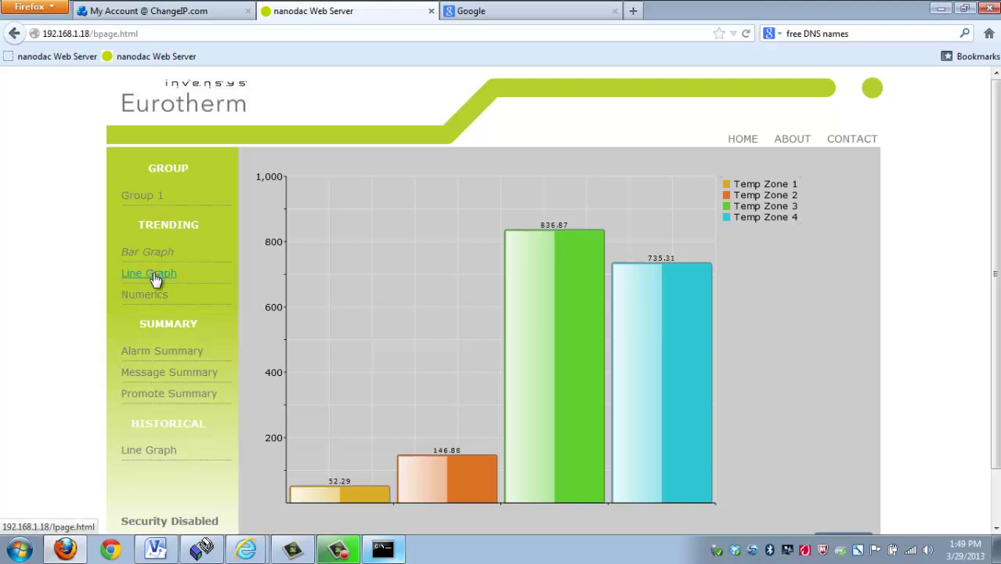
pyautogui.click(154, 276)
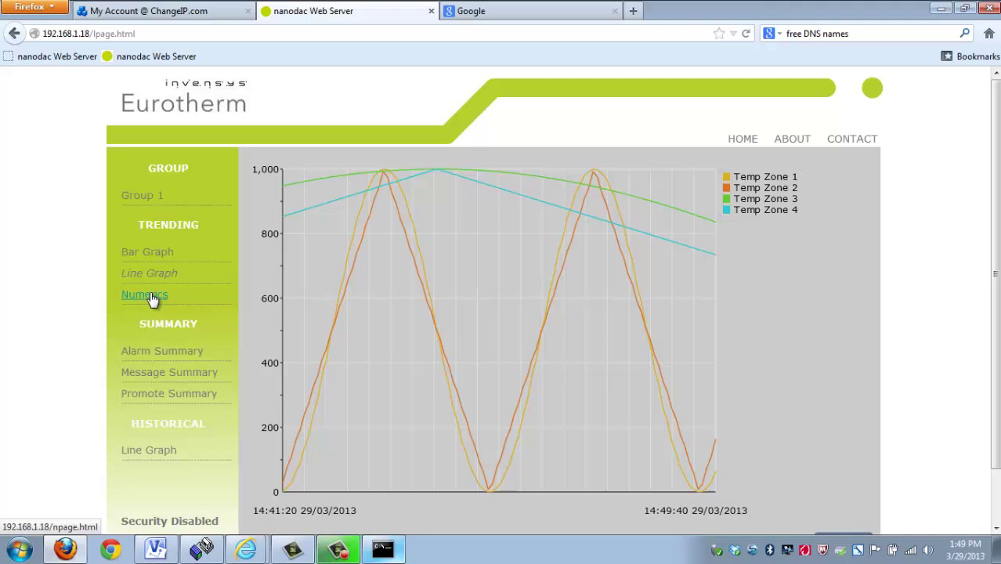
pyautogui.click(152, 297)
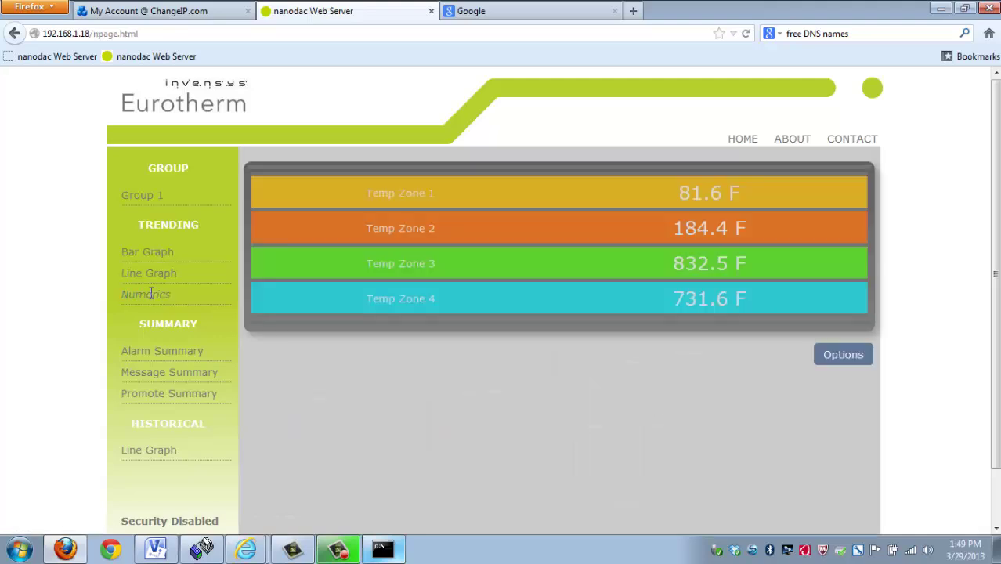
pyautogui.click(156, 451)
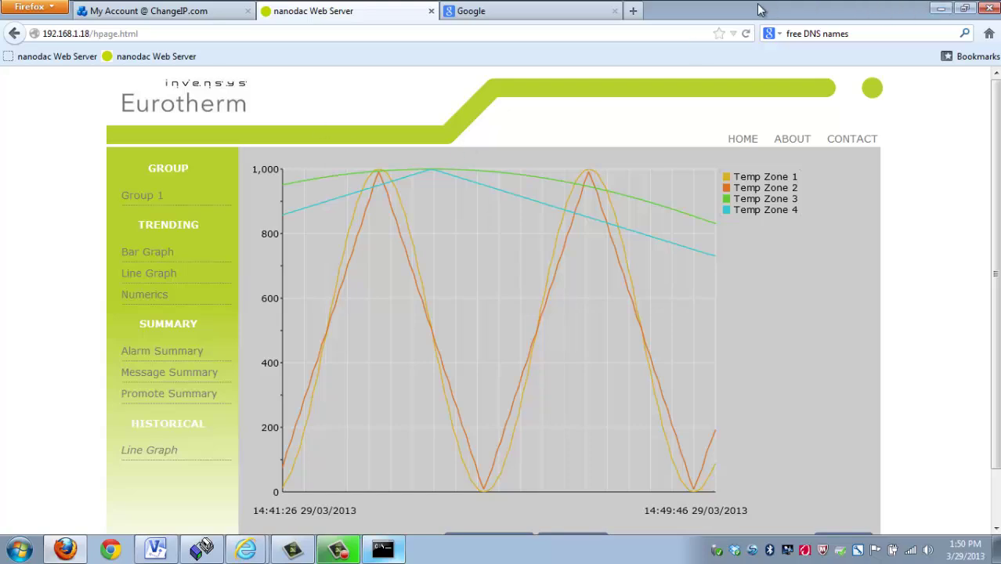
# - Switch to iTools and set the nanodac WebServer parameters to Enabled Yes, Port 80 and Security No
pyautogui.click(204, 548)
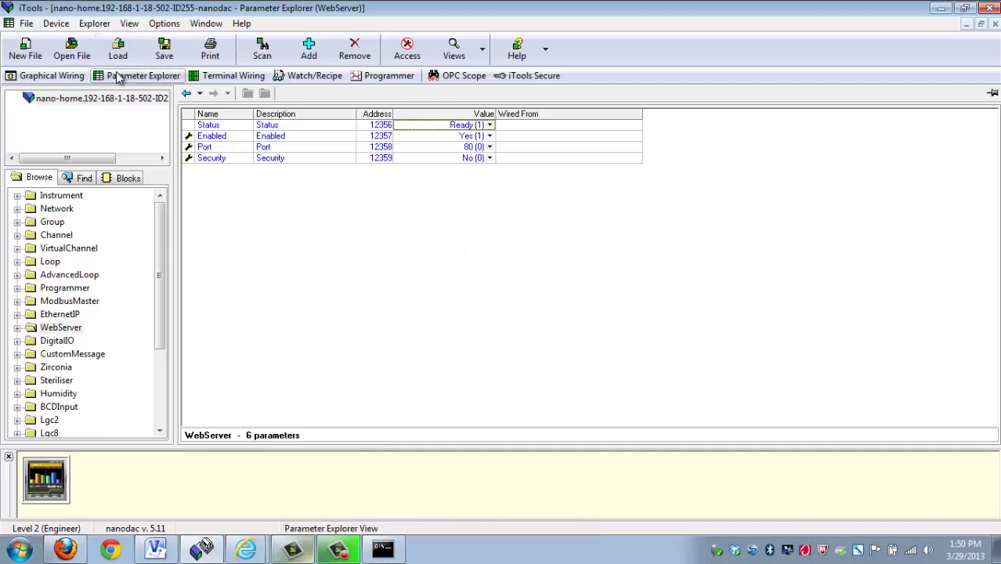
pyautogui.click(61, 329)
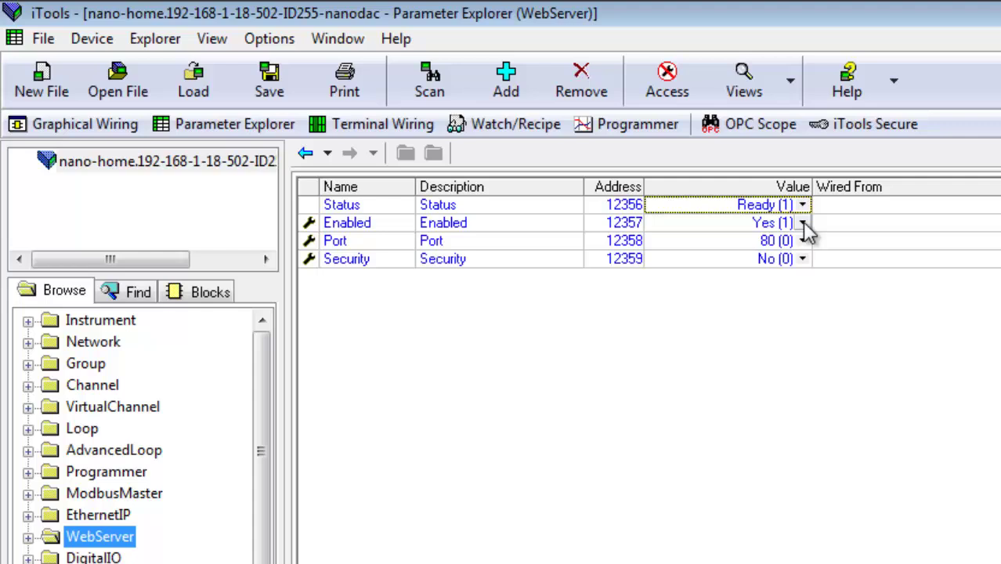
pyautogui.click(802, 222)
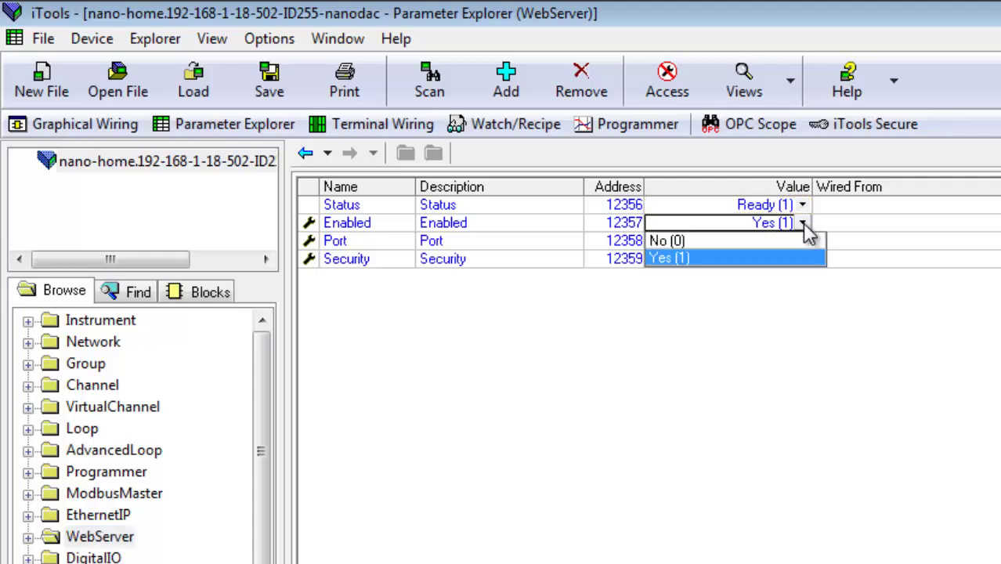
pyautogui.click(767, 255)
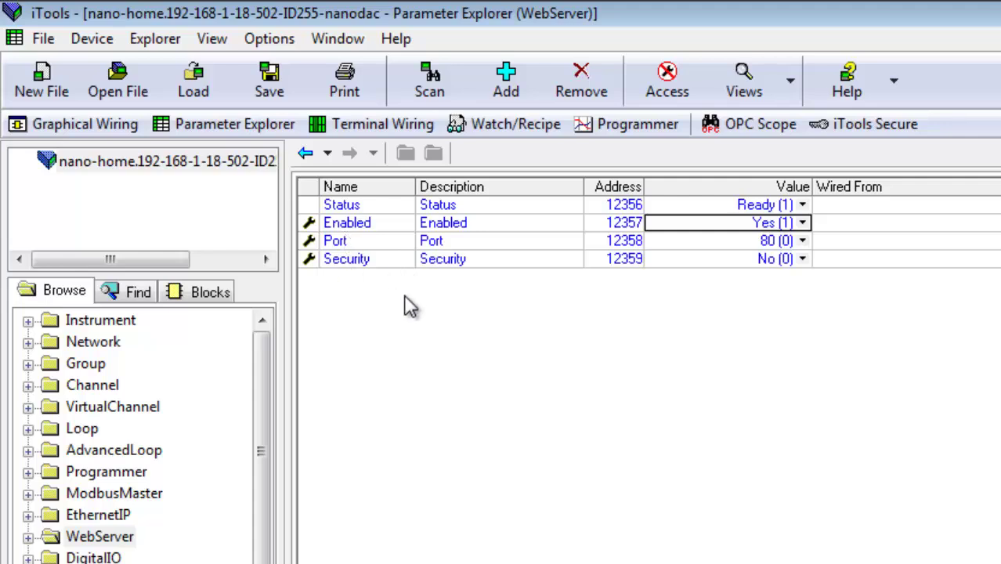
pyautogui.click(802, 240)
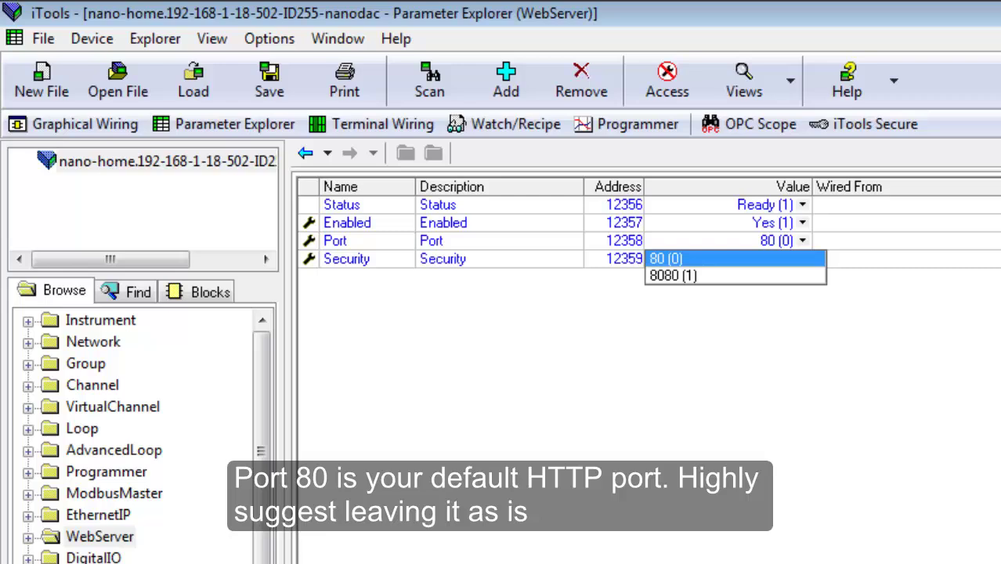
pyautogui.click(943, 263)
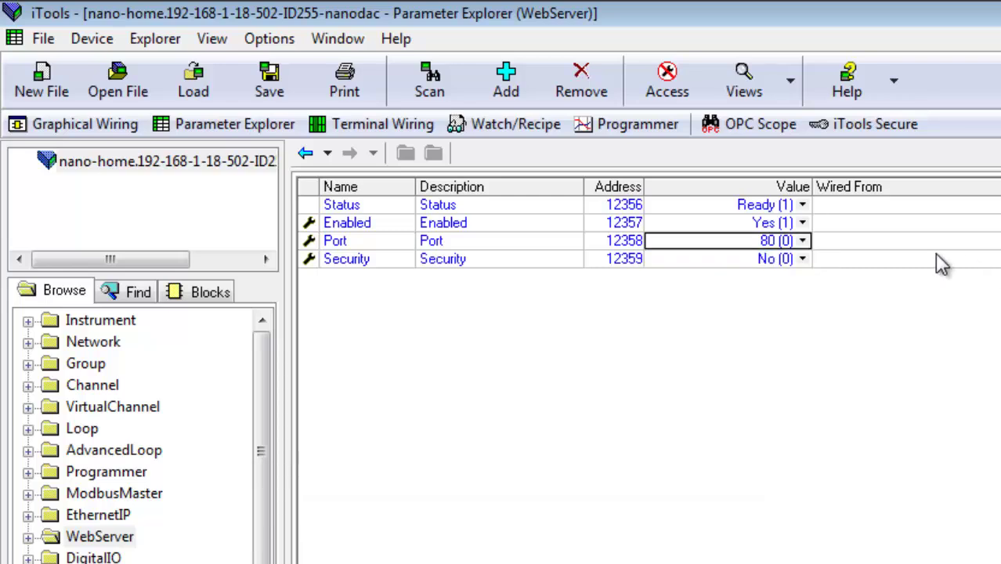
pyautogui.click(802, 259)
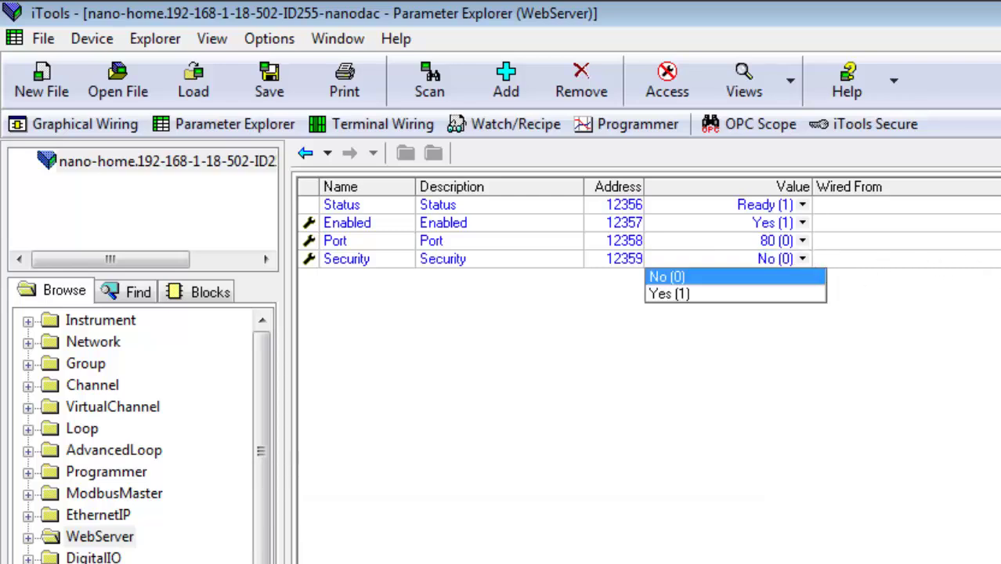
pyautogui.click(802, 262)
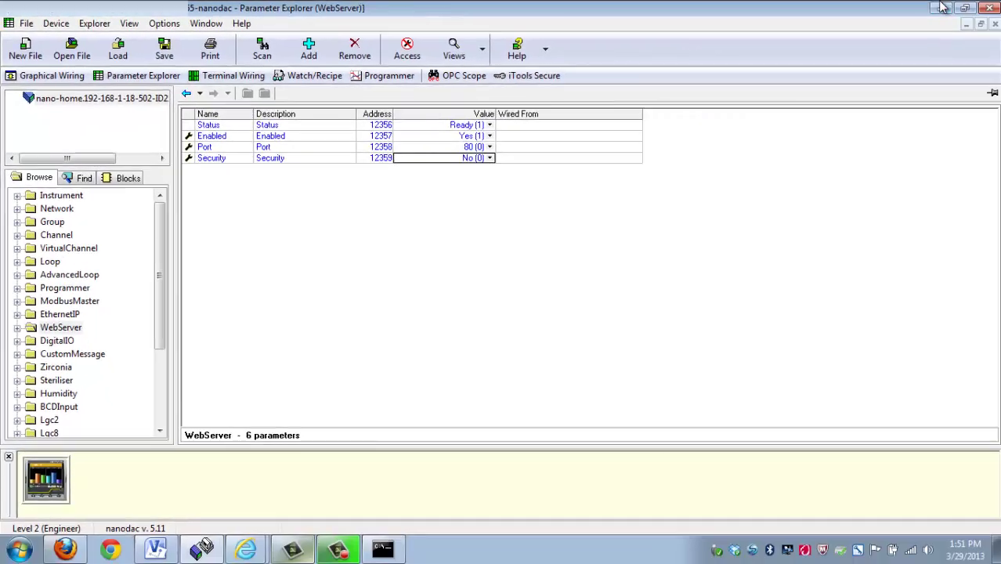
pyautogui.click(943, 7)
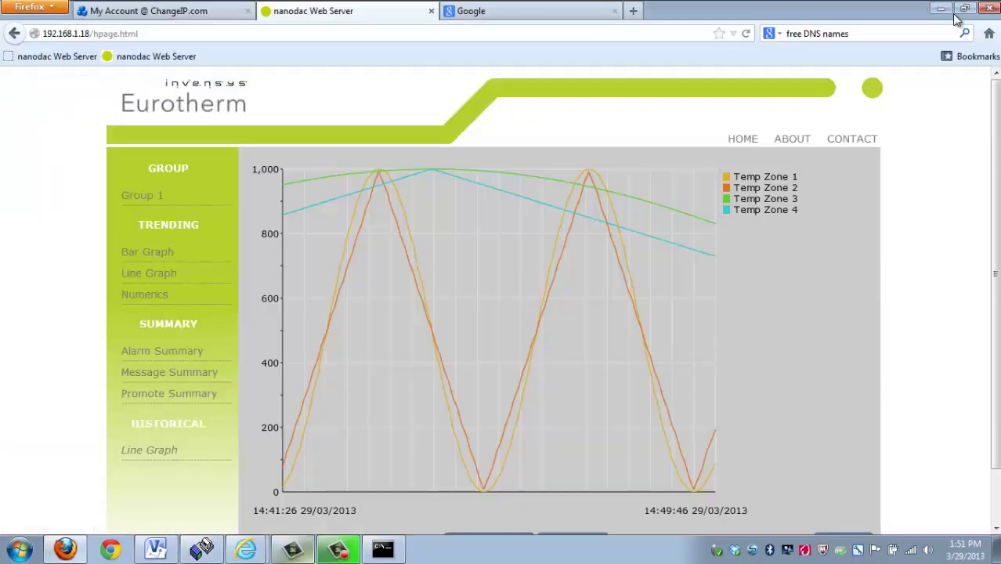
# - Switch to the NETGEAR router page in Internet Explorer and open Port Forwarding / Port Triggering, signing in with the router password
pyautogui.click(940, 8)
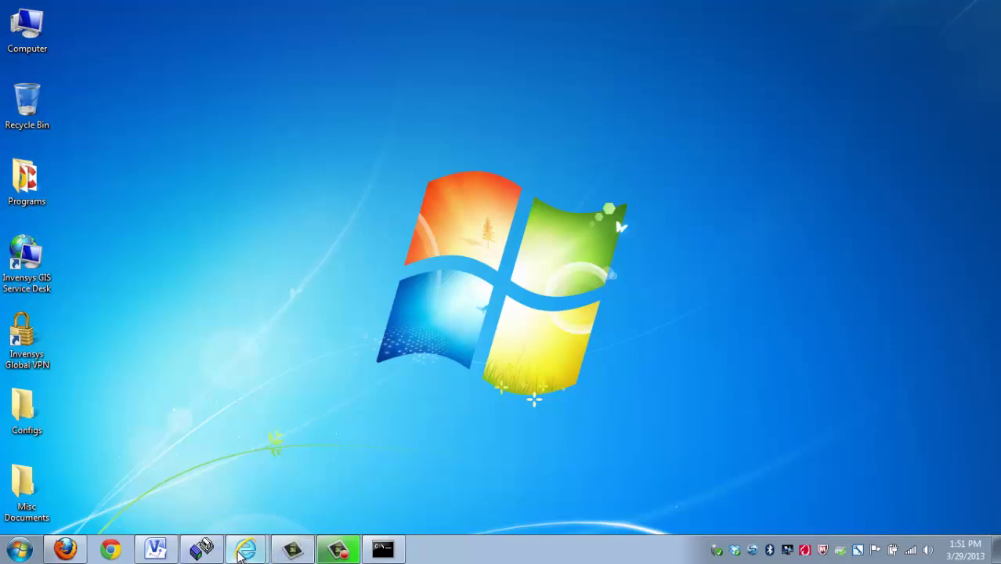
pyautogui.moveTo(246, 548)
pyautogui.click(249, 492)
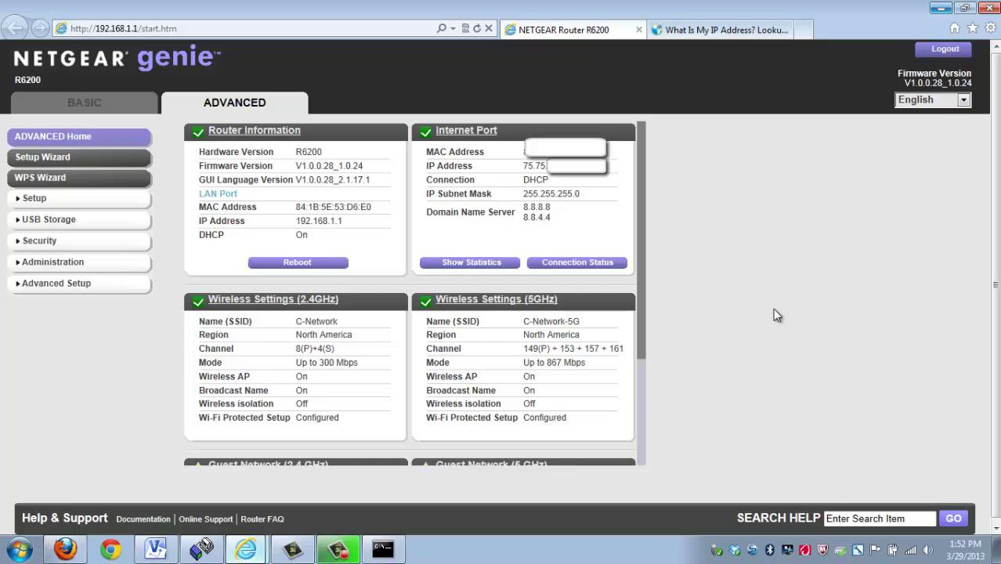
pyautogui.click(31, 286)
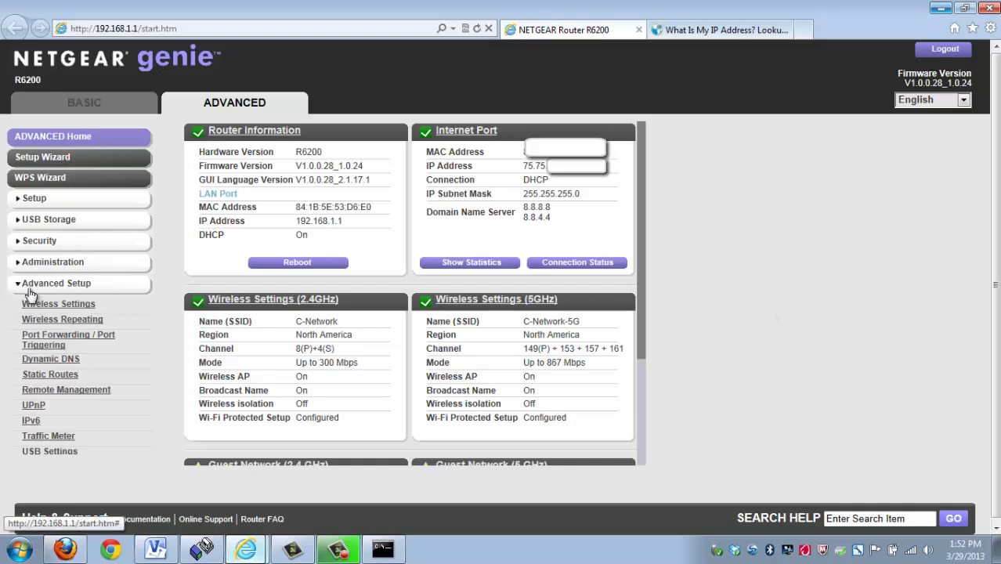
pyautogui.click(43, 343)
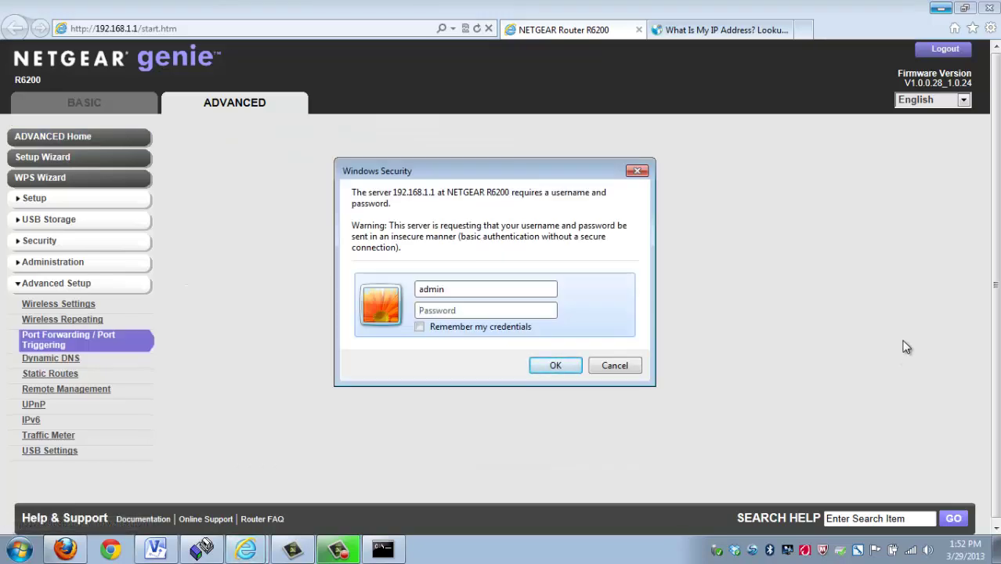
pyautogui.write('••••••••••••')
pyautogui.press('Return')
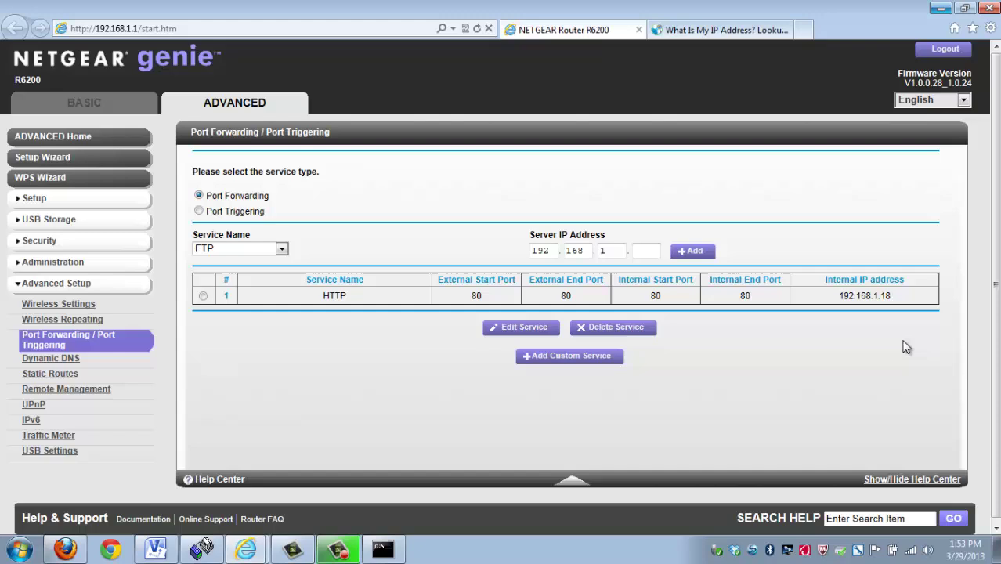
# - Review the service names available for port forwarding and select the existing HTTP forwarding entry
pyautogui.click(280, 250)
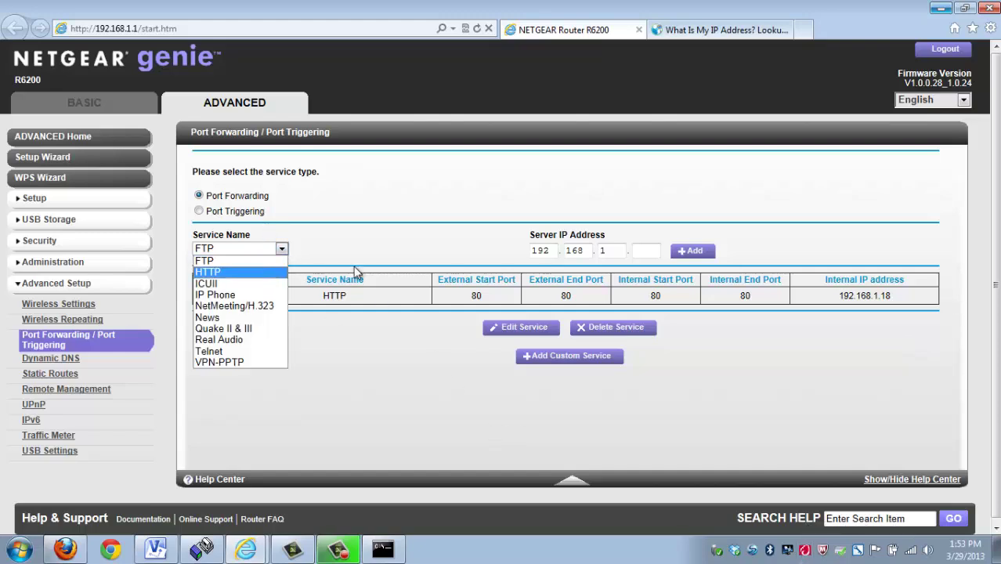
pyautogui.click(381, 247)
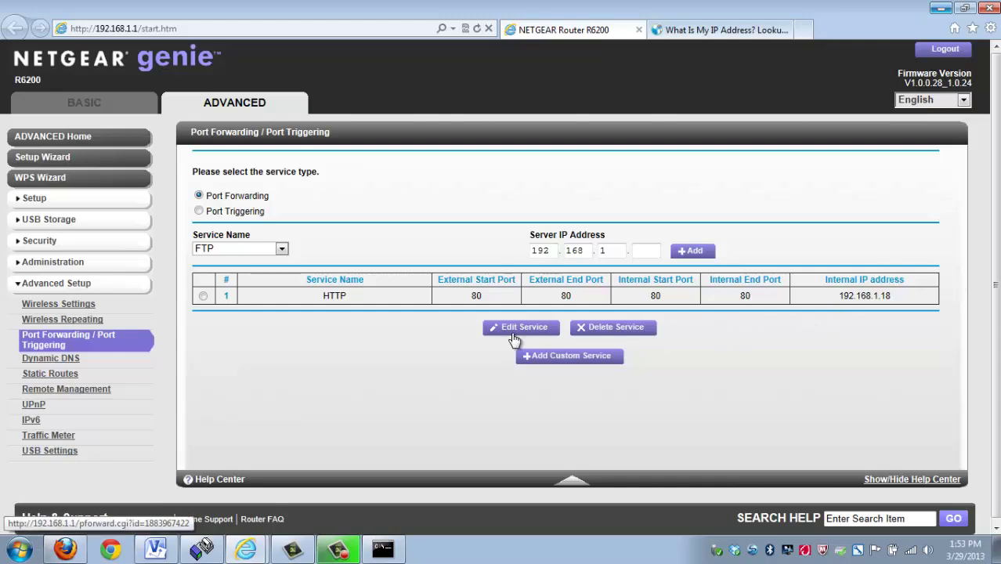
pyautogui.click(203, 296)
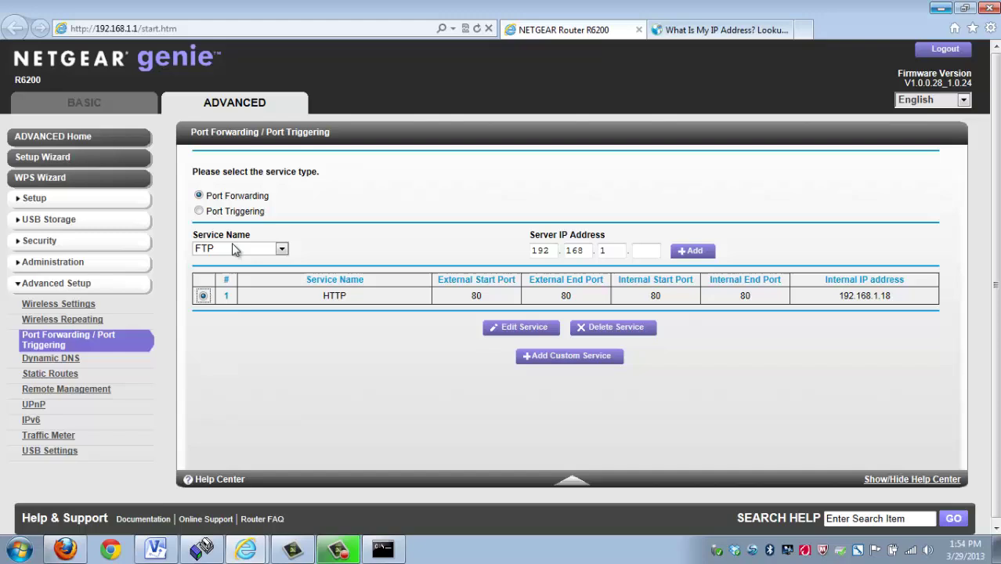
pyautogui.click(383, 549)
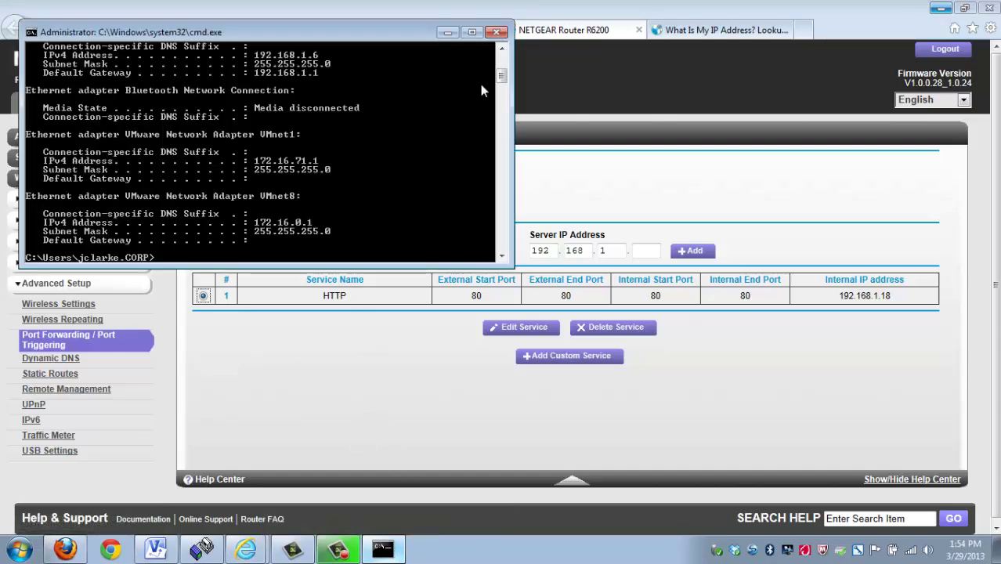
pyautogui.click(501, 48)
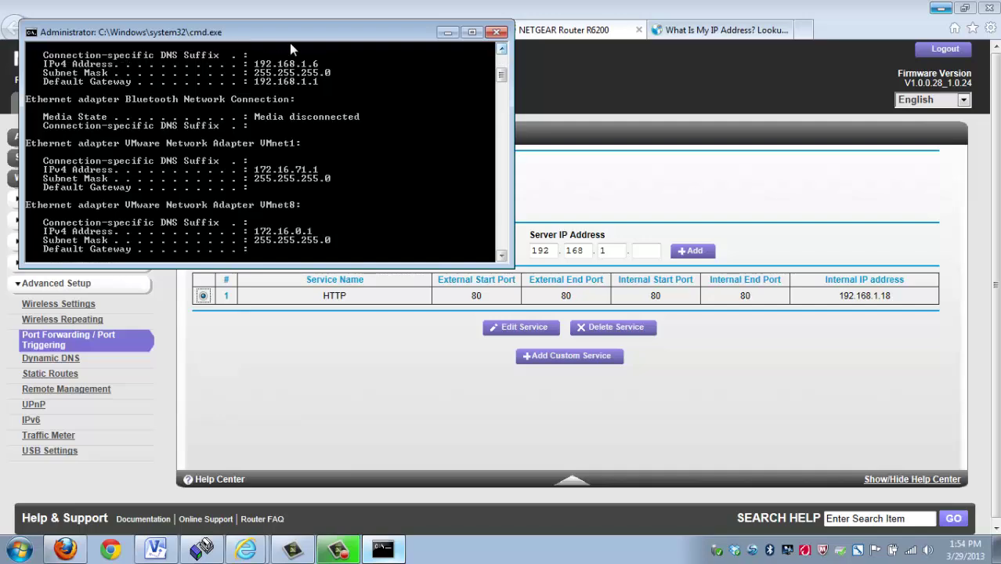
pyautogui.click(65, 548)
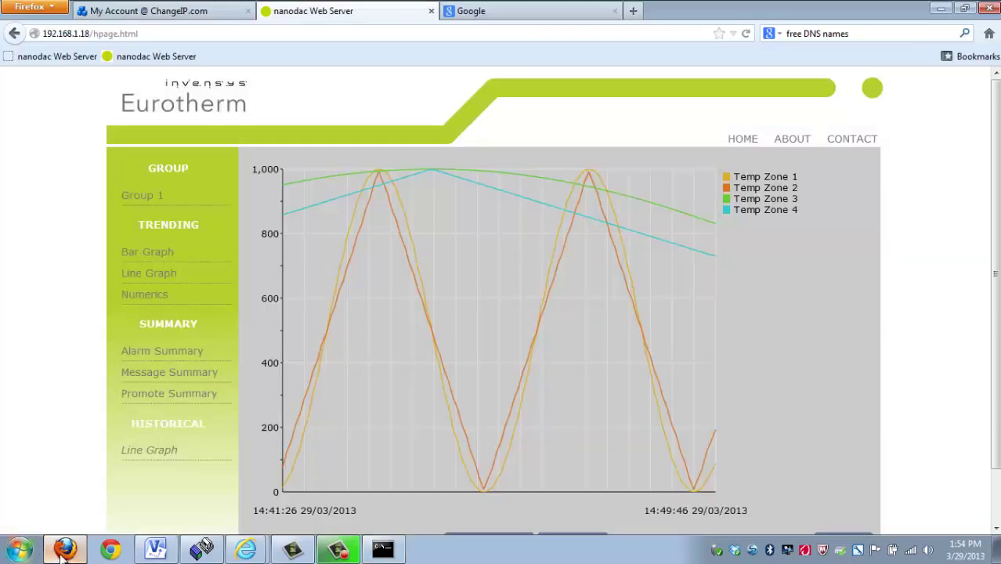
pyautogui.click(65, 548)
# - Open a new Command Prompt and run ipconfig to look up the default gateway, closing the older prompt window
pyautogui.click(19, 548)
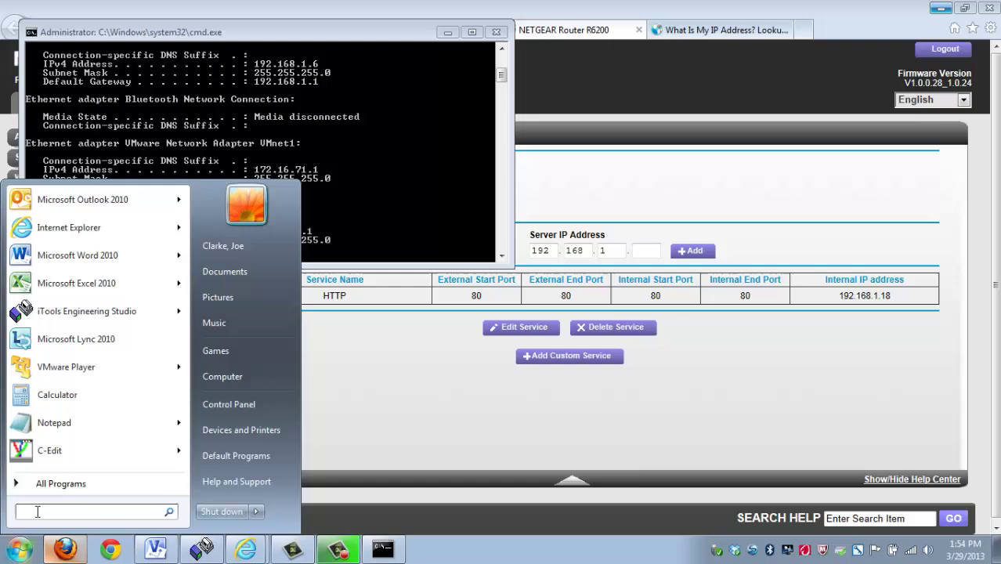
pyautogui.write('cmd')
pyautogui.press('Return')
pyautogui.write('ipc')
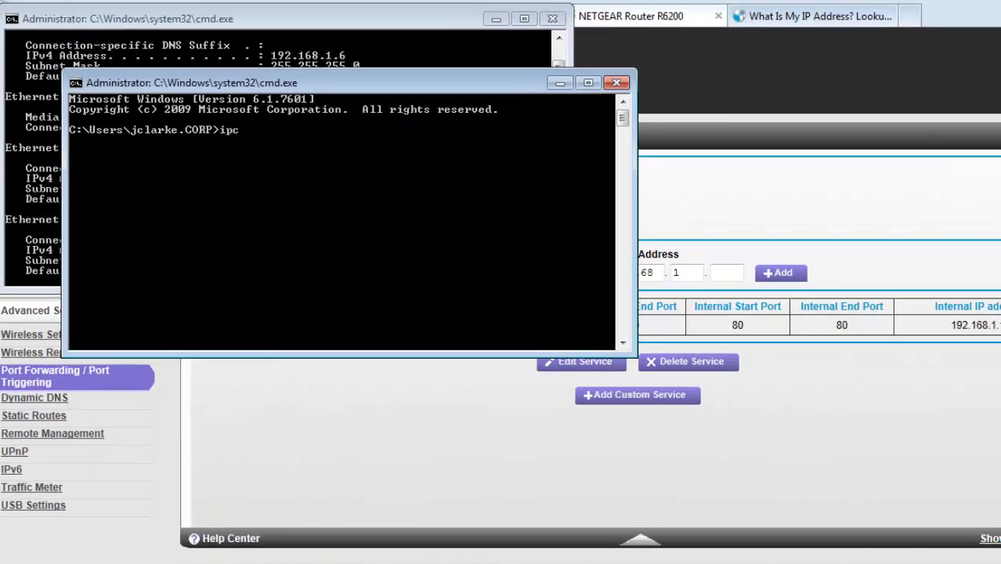
pyautogui.write('onfig')
pyautogui.press('Return')
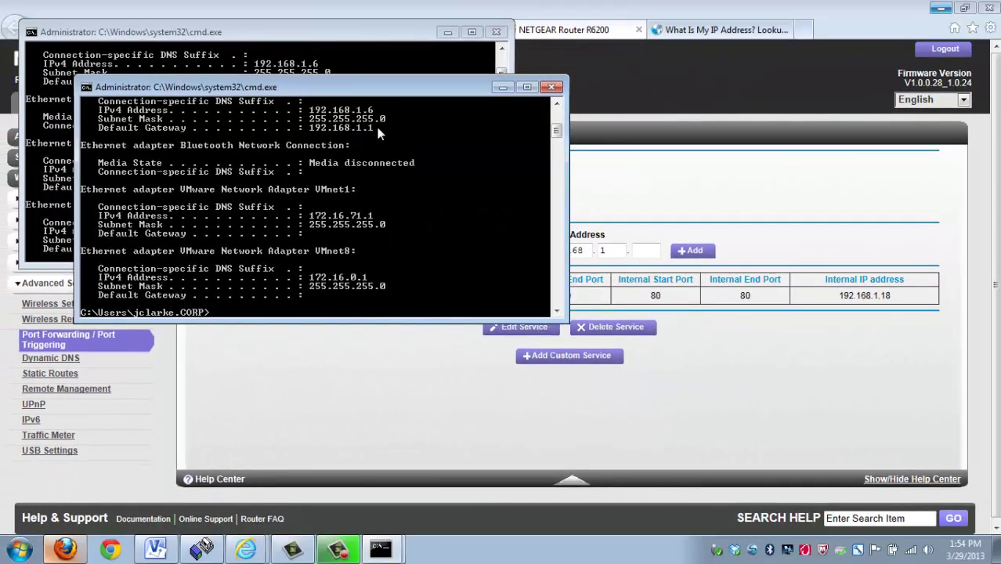
pyautogui.click(496, 32)
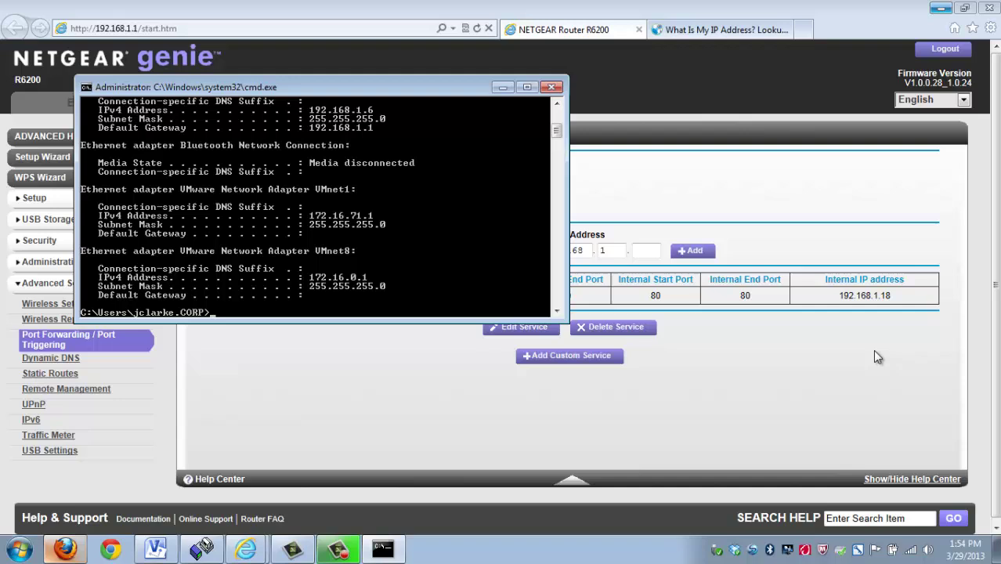
# - Check the internet port's IP address on the router's ADVANCED Home page and on whatismyipaddress.com, and clear the browser and prompt windows from the desktop
pyautogui.click(875, 352)
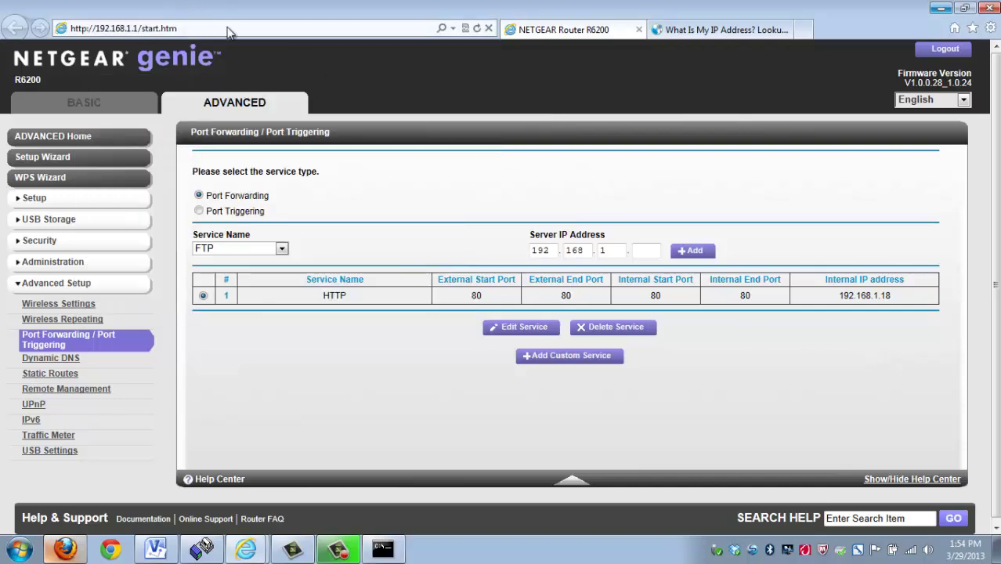
pyautogui.click(50, 29)
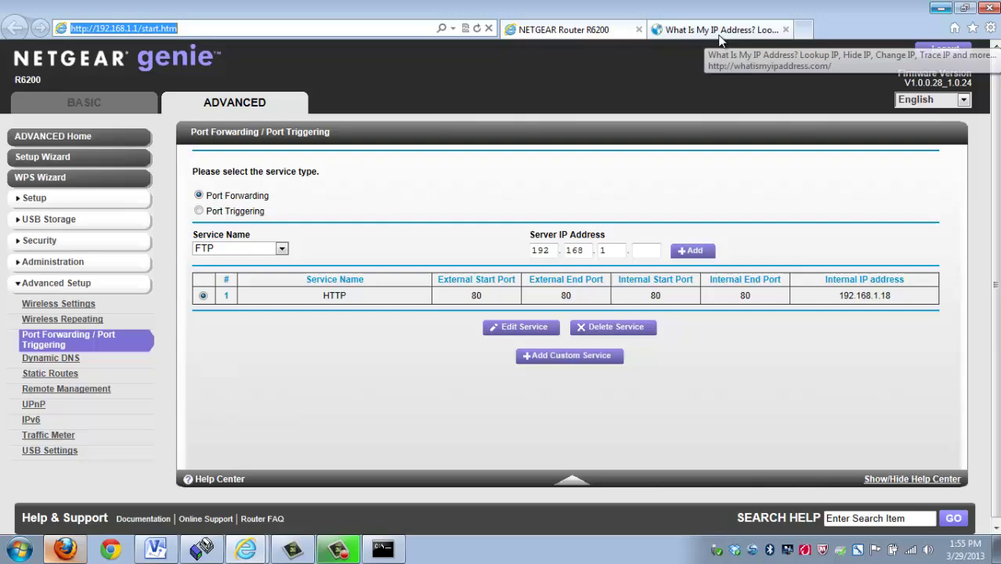
pyautogui.click(93, 138)
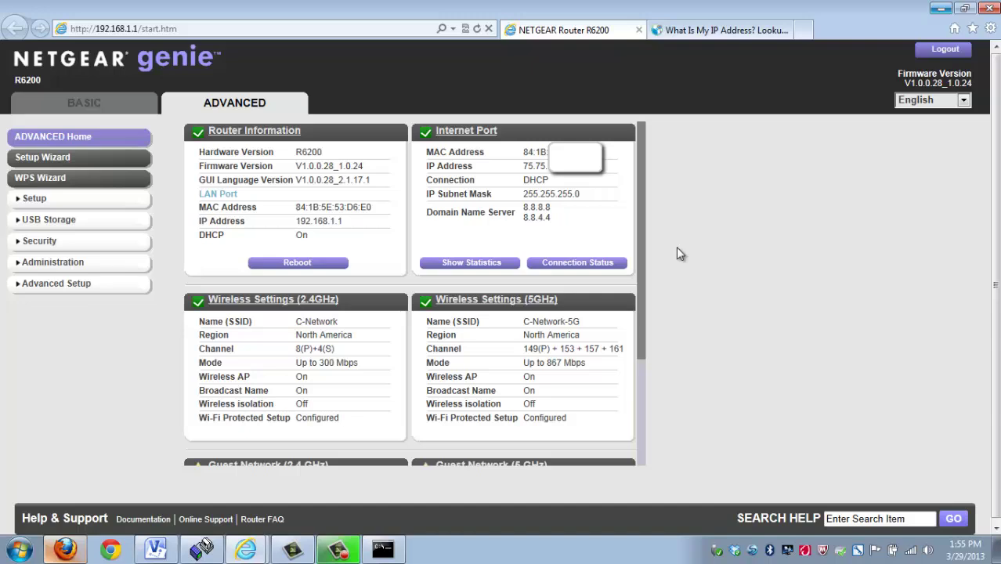
pyautogui.click(721, 32)
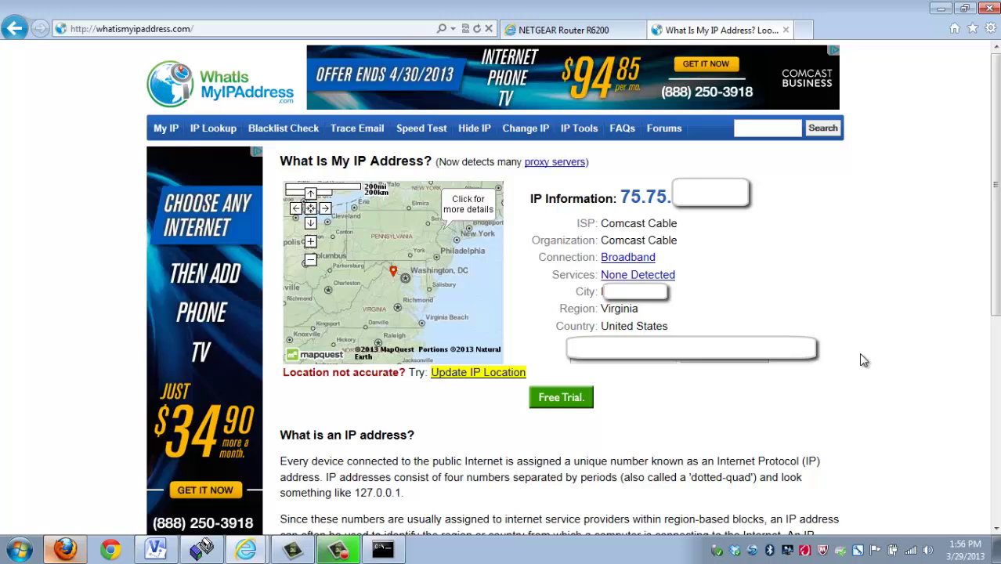
pyautogui.click(943, 9)
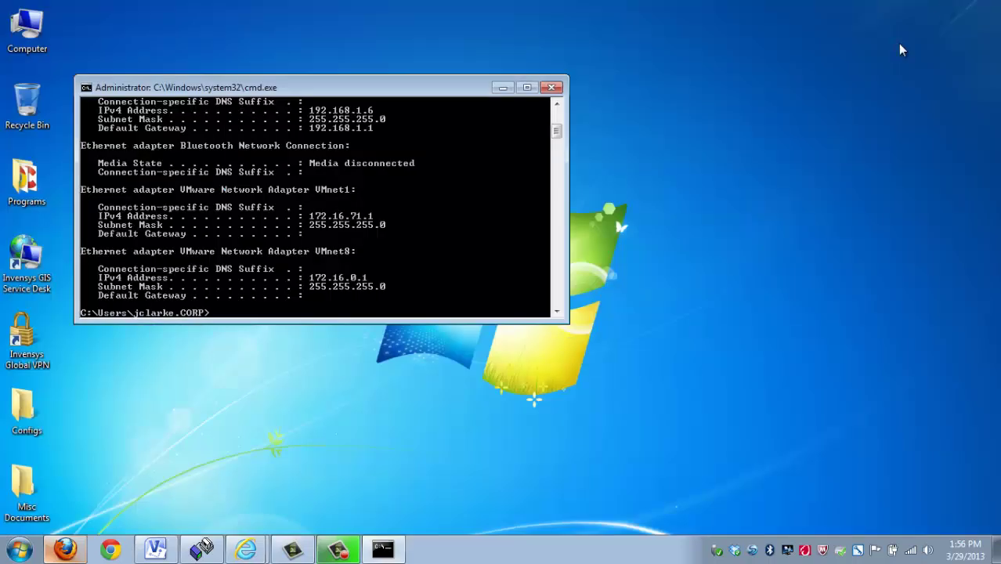
pyautogui.click(555, 84)
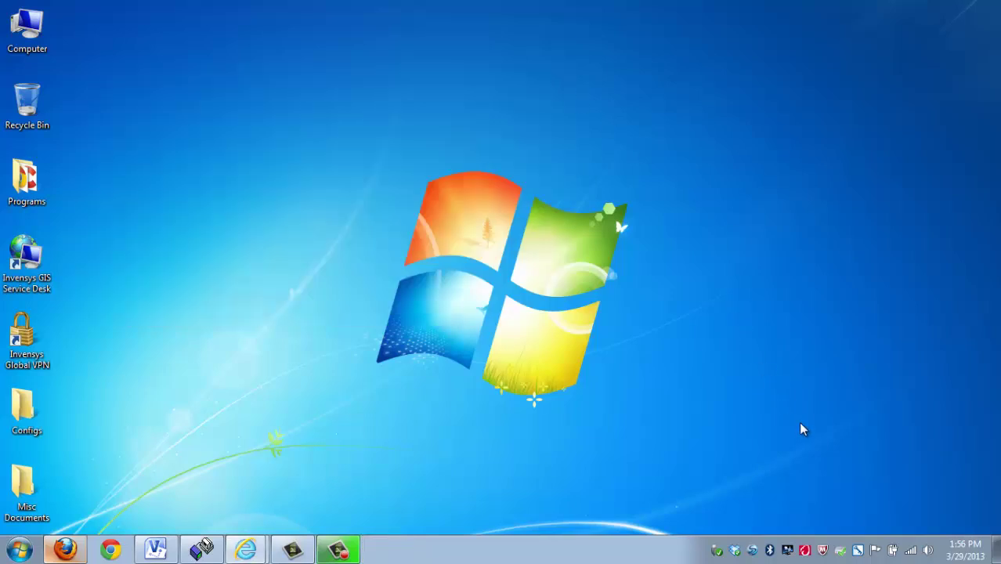
# - Connect the computer to the Interwebs wireless network instead of C-Network-5G
pyautogui.click(910, 550)
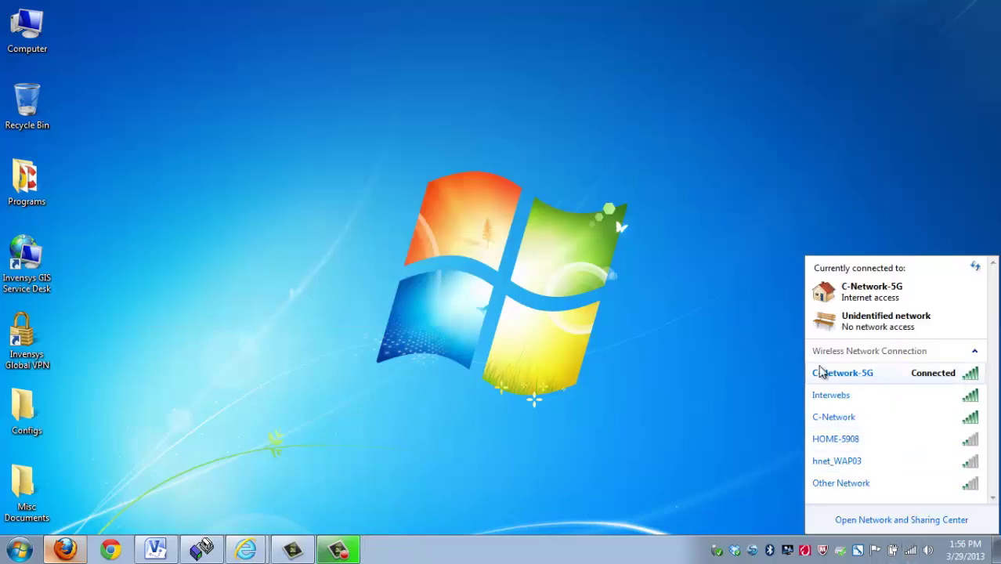
pyautogui.click(867, 400)
pyautogui.click(943, 421)
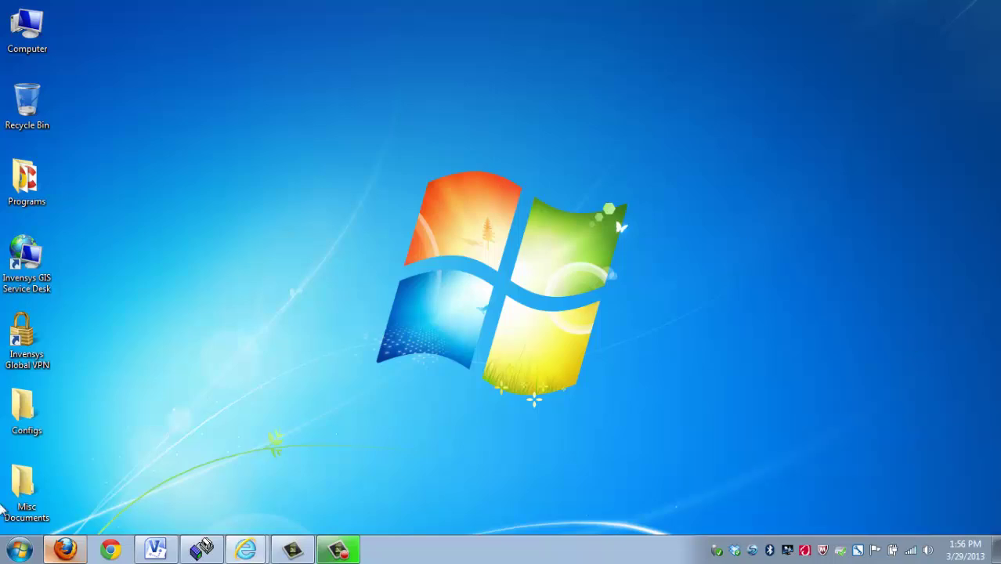
# - Switch to the Internet Explorer window and load whatismyipaddress.com in a new tab to check the current public IP address
pyautogui.moveTo(239, 546)
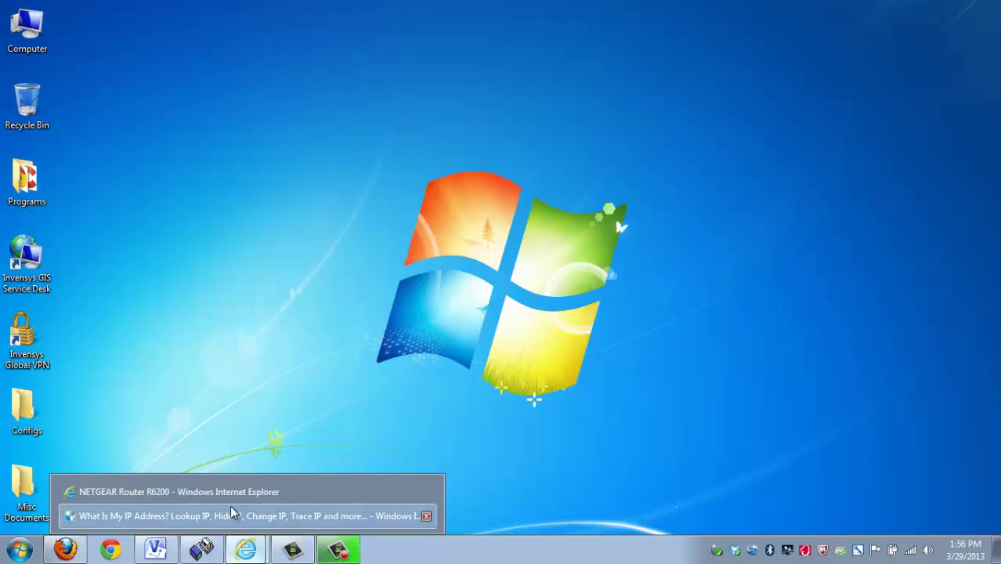
pyautogui.click(235, 515)
pyautogui.click(280, 30)
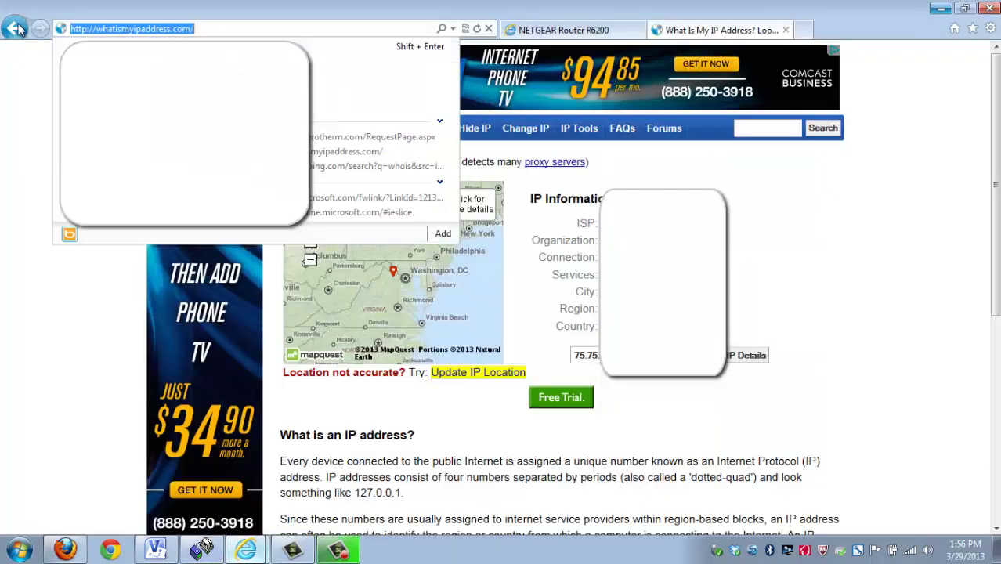
pyautogui.hotkey('ctrl', 't')
pyautogui.press('Down')
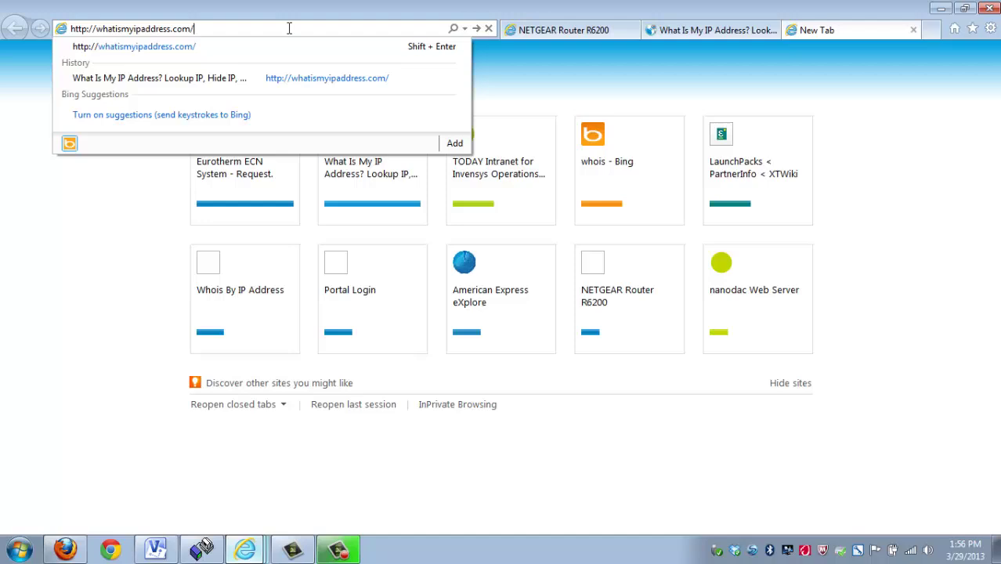
pyautogui.press('Return')
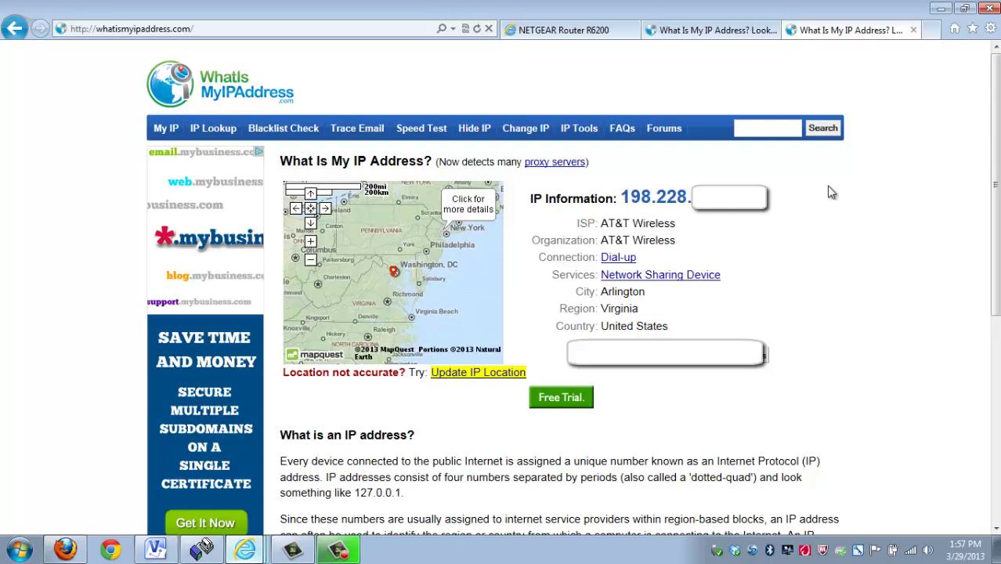
pyautogui.click(222, 30)
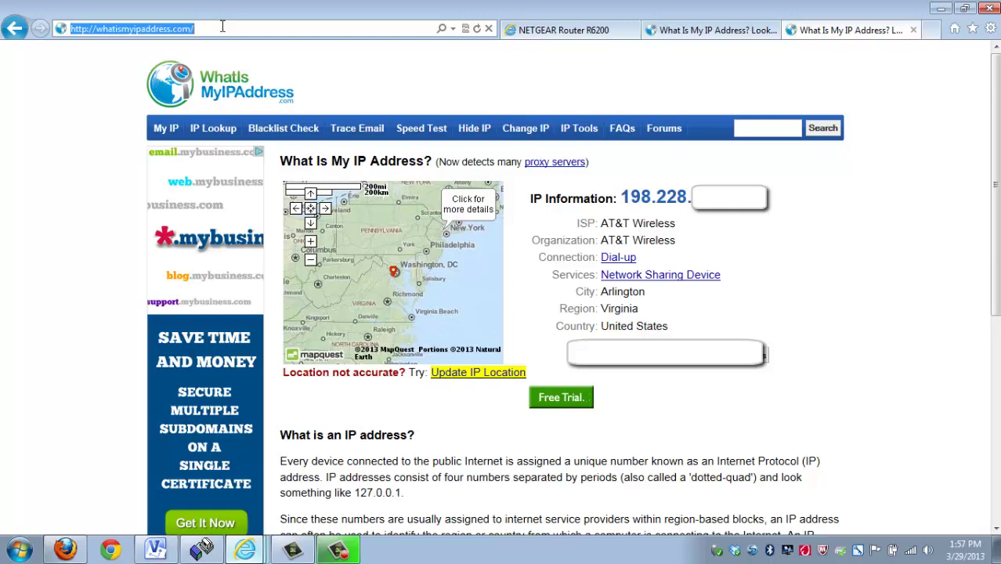
pyautogui.write('http:')
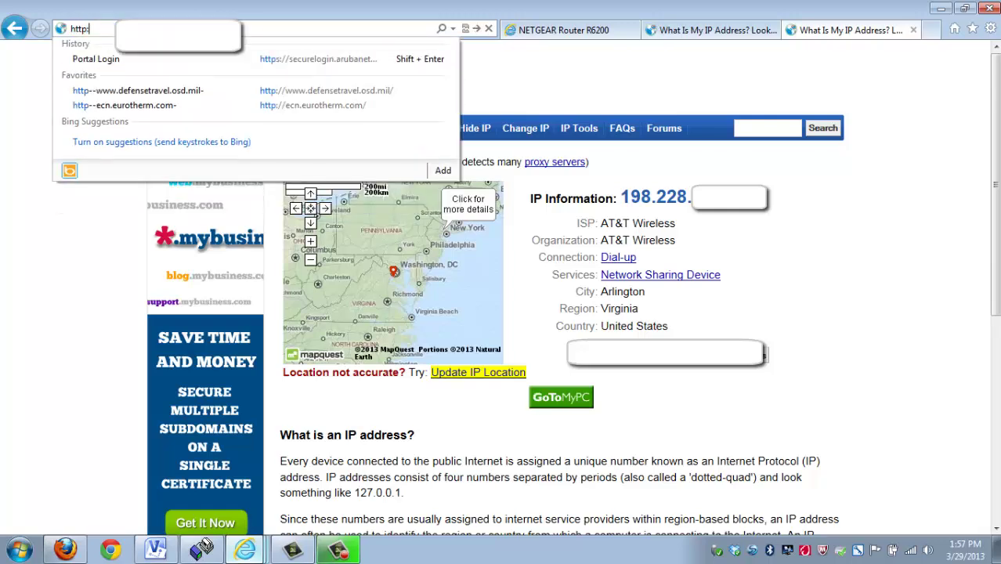
pyautogui.write('//75.')
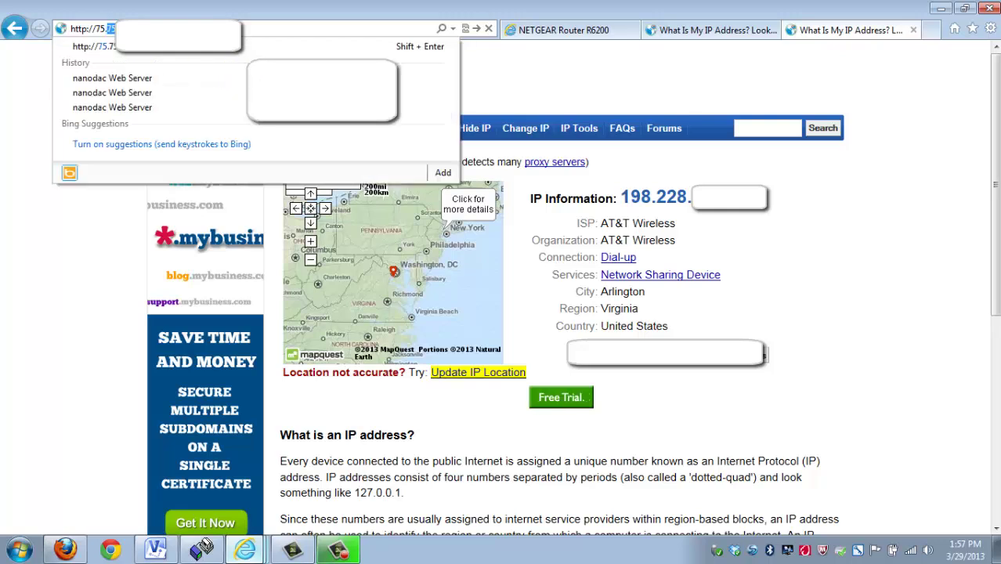
pyautogui.write('75')
pyautogui.press('Return')
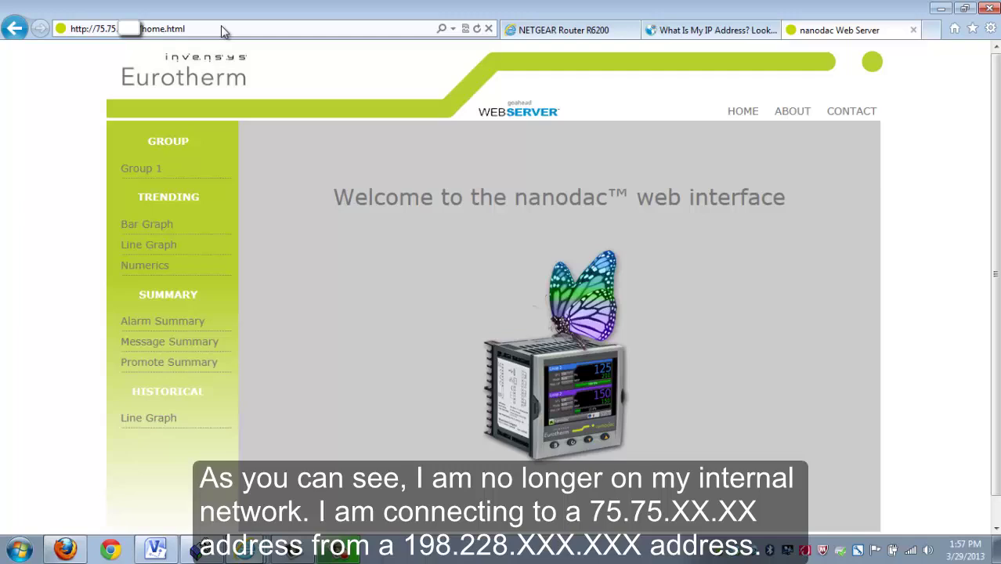
# - View the nanodac's trending pages in sequence: Bar Graph, Line Graph and Numerics
pyautogui.click(170, 226)
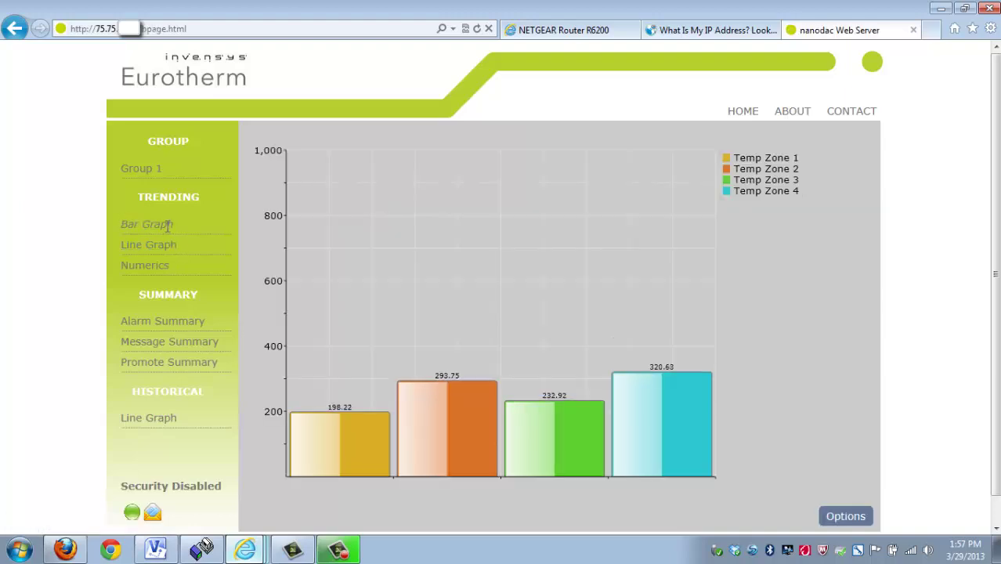
pyautogui.click(148, 245)
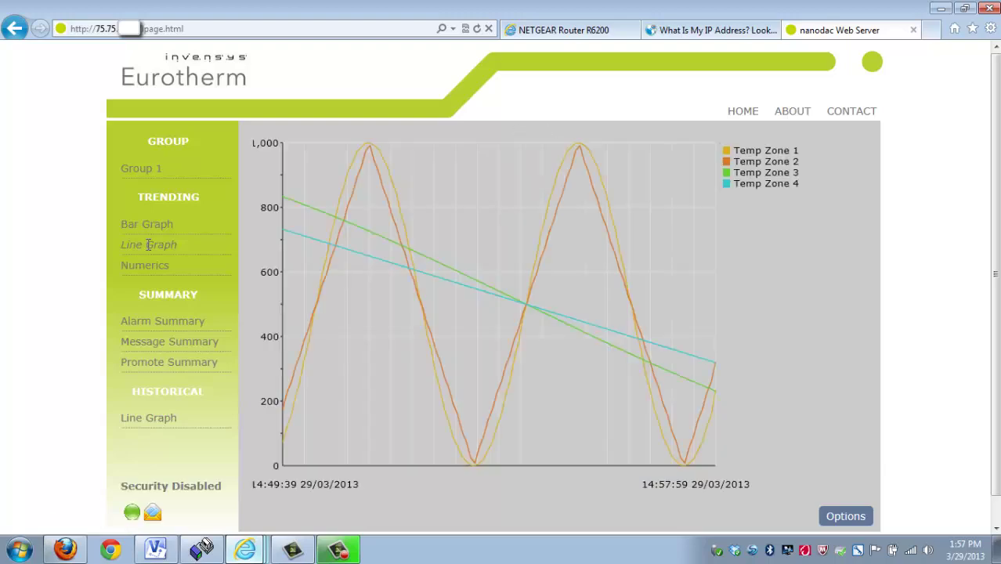
pyautogui.click(146, 267)
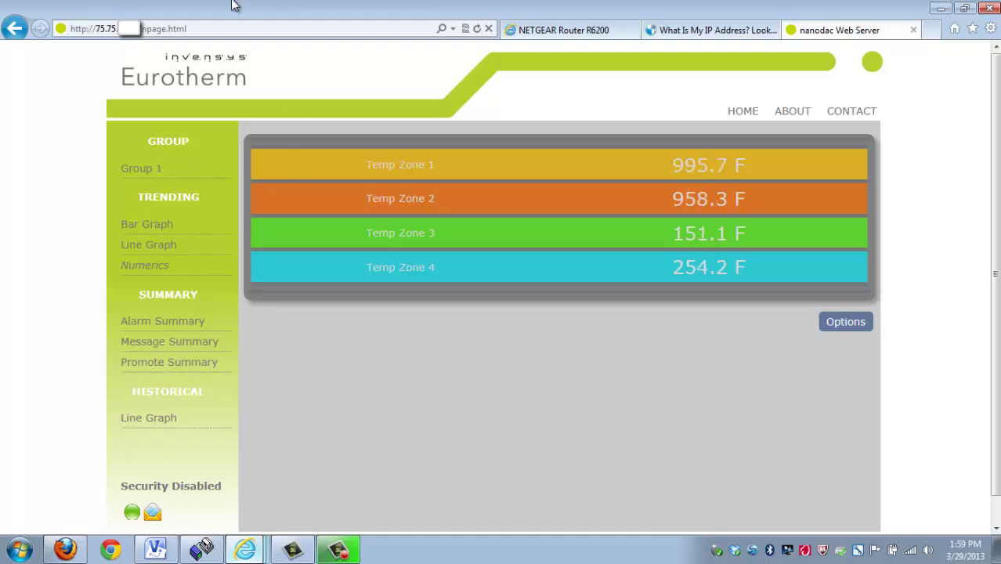
# - Switch to the ChangeIP.com account page in Firefox, edit the free onmypc.org domain and log on with the prefilled credentials
pyautogui.click(941, 9)
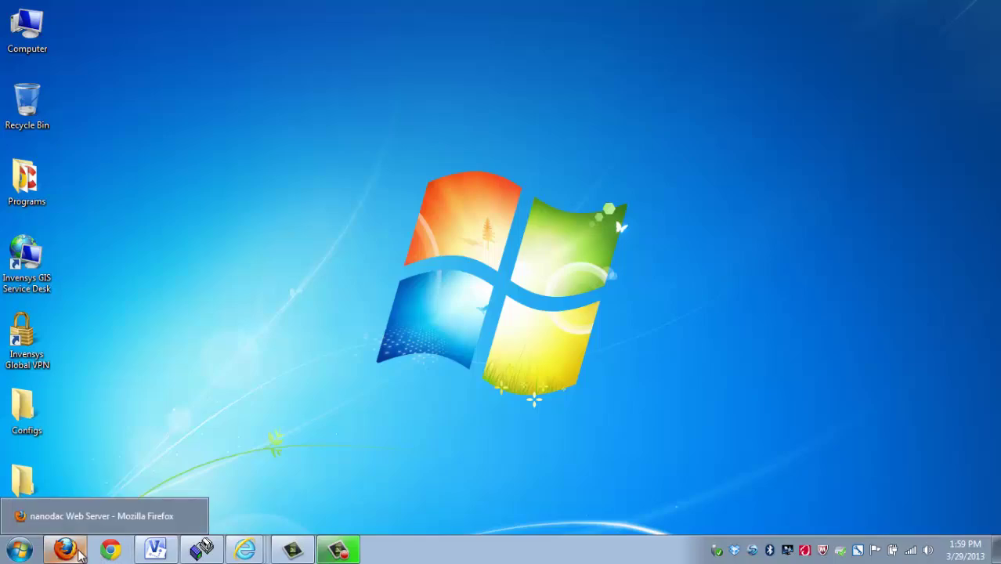
pyautogui.click(78, 550)
pyautogui.click(149, 11)
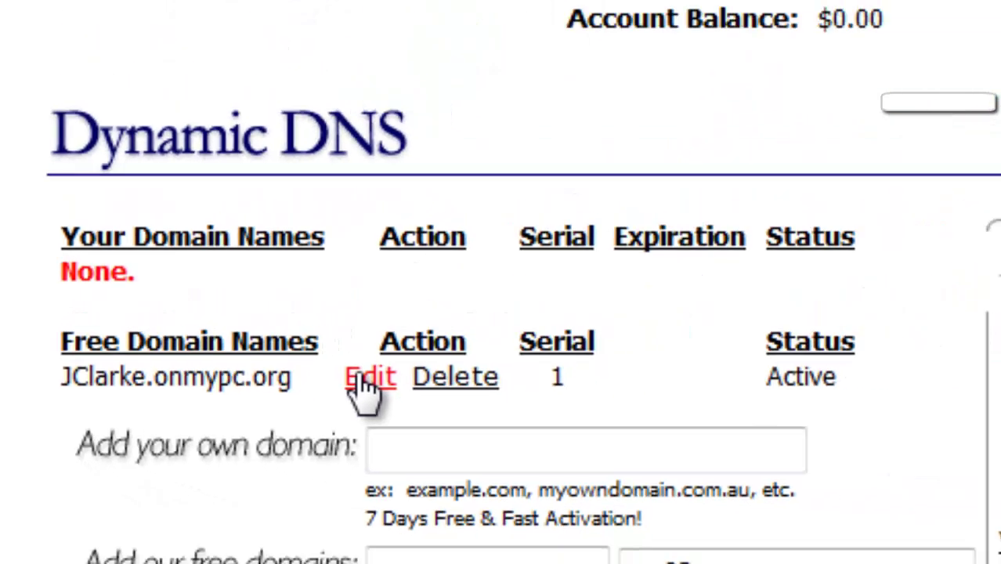
pyautogui.click(361, 378)
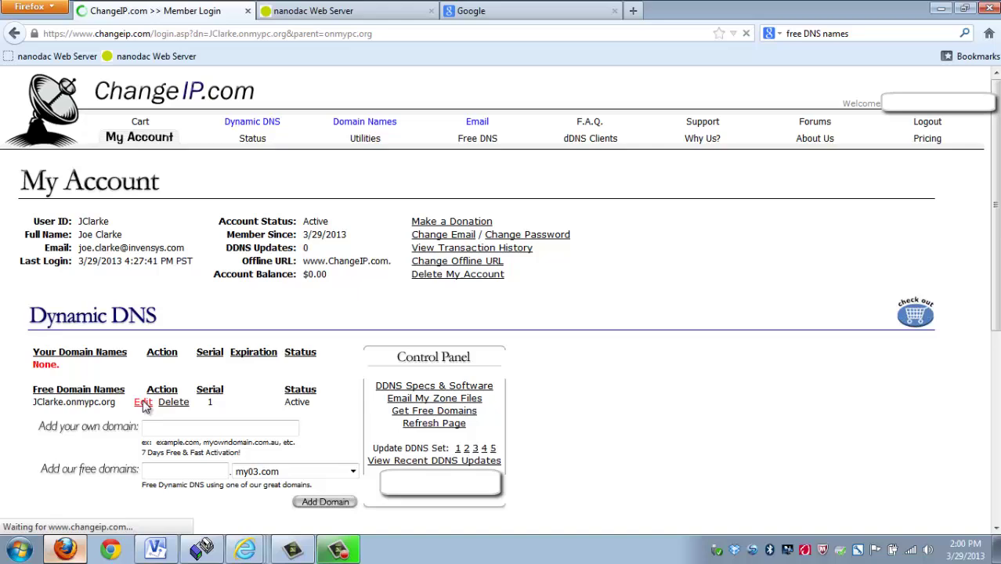
pyautogui.click(290, 306)
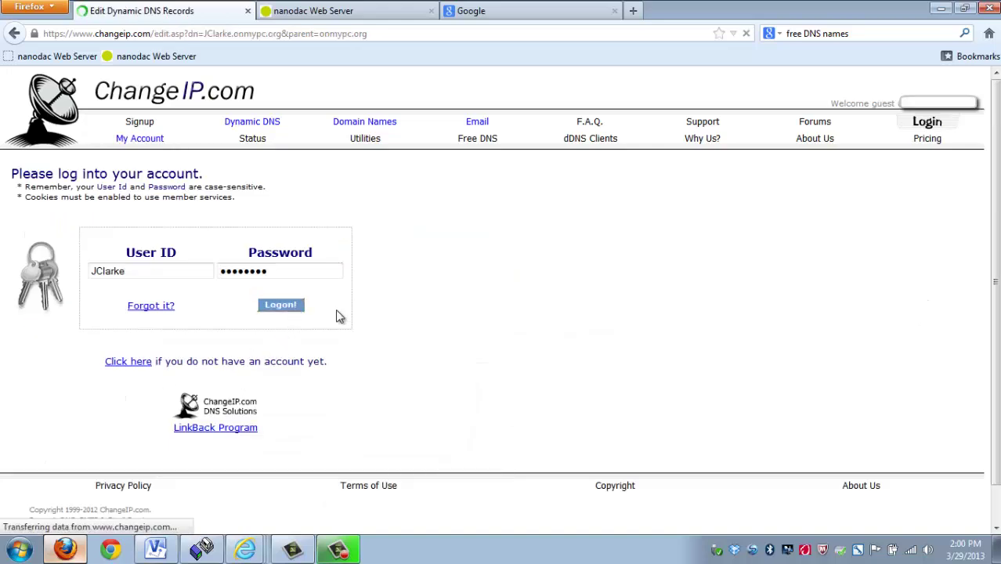
# - Copy the root onmypc.org hostname from the HOSTNAME Configuration section of the DNS records
pyautogui.scroll(-2, 336, 311)
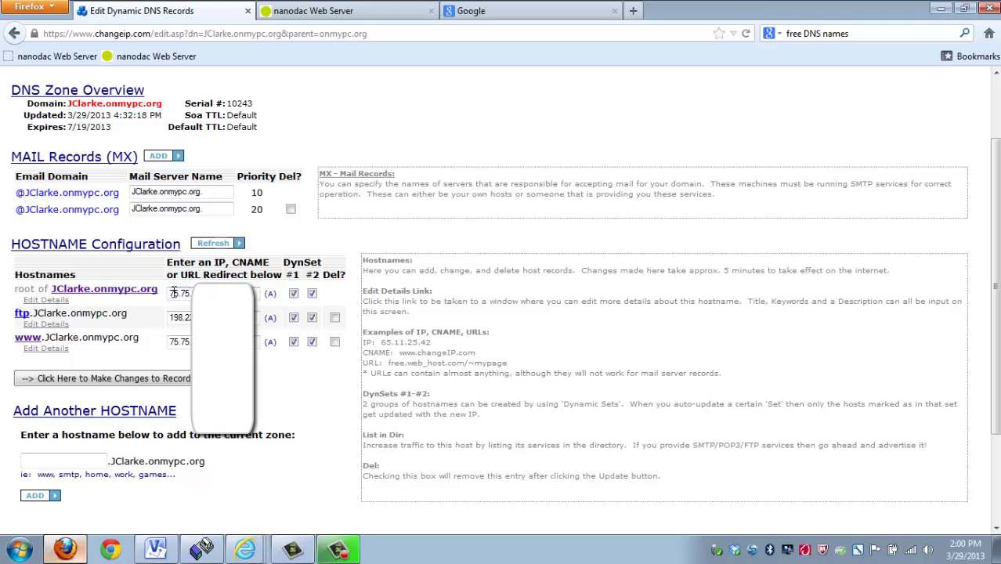
pyautogui.moveTo(155, 291); pyautogui.dragTo(64, 292)
pyautogui.rightClick(64, 292)
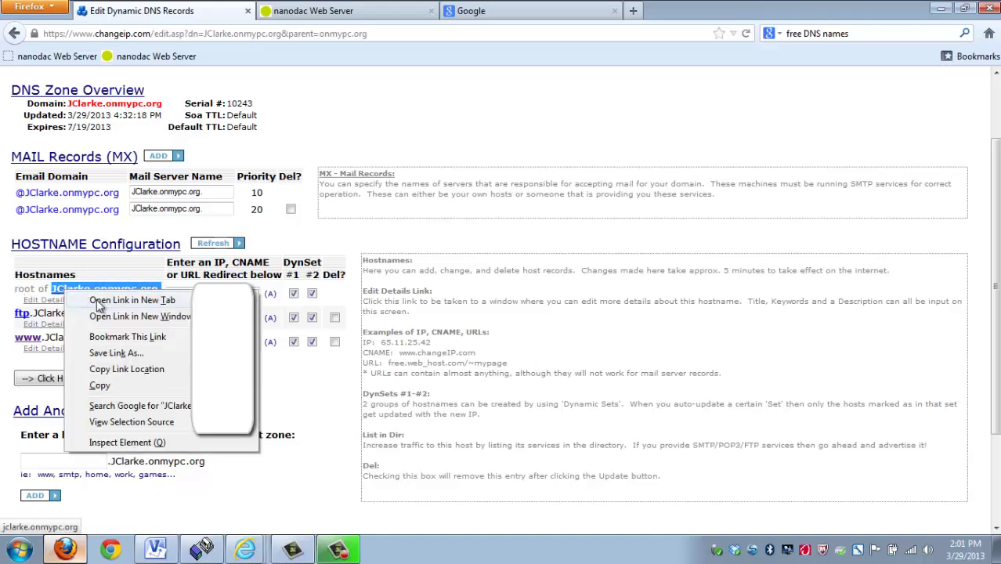
pyautogui.click(116, 383)
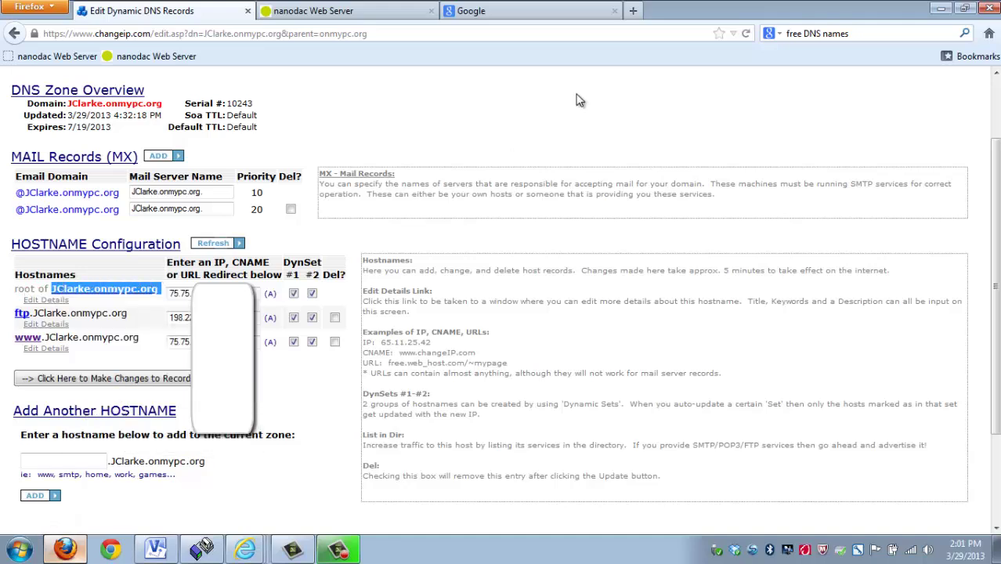
# - Paste the copied hostname as the address in the Google tab and load the nanodac web interface
pyautogui.click(487, 13)
pyautogui.click(236, 32)
pyautogui.rightClick(236, 33)
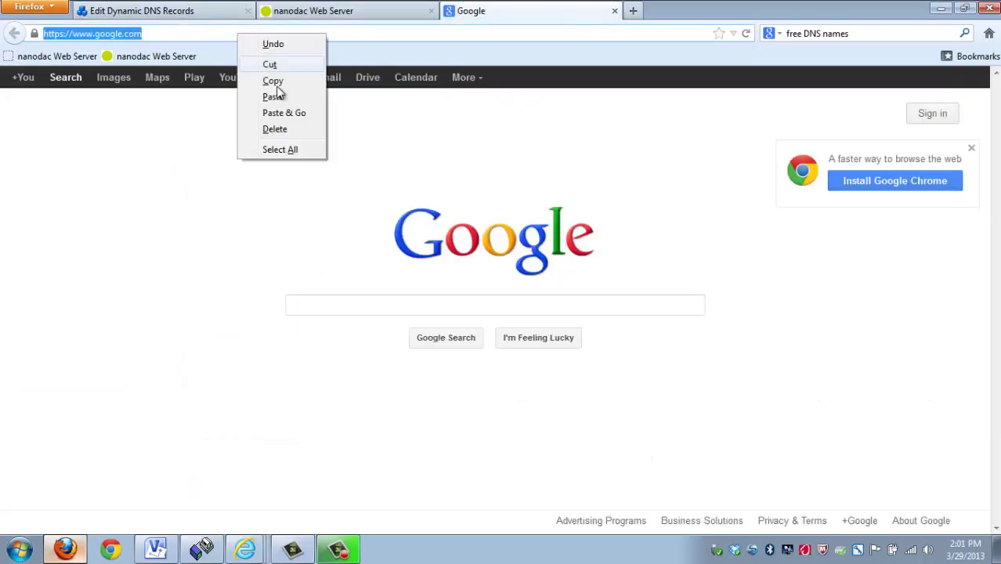
pyautogui.click(281, 97)
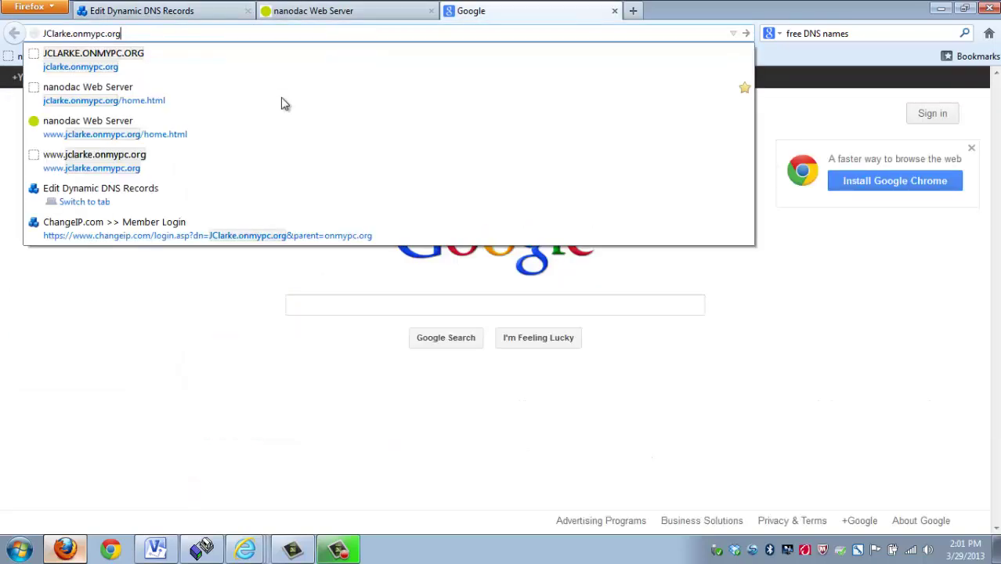
pyautogui.press('Return')
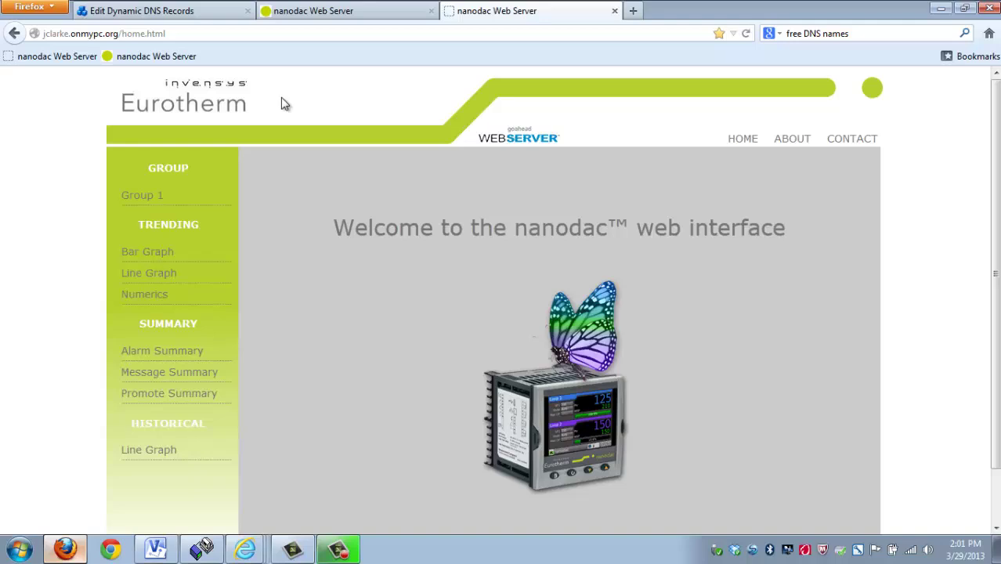